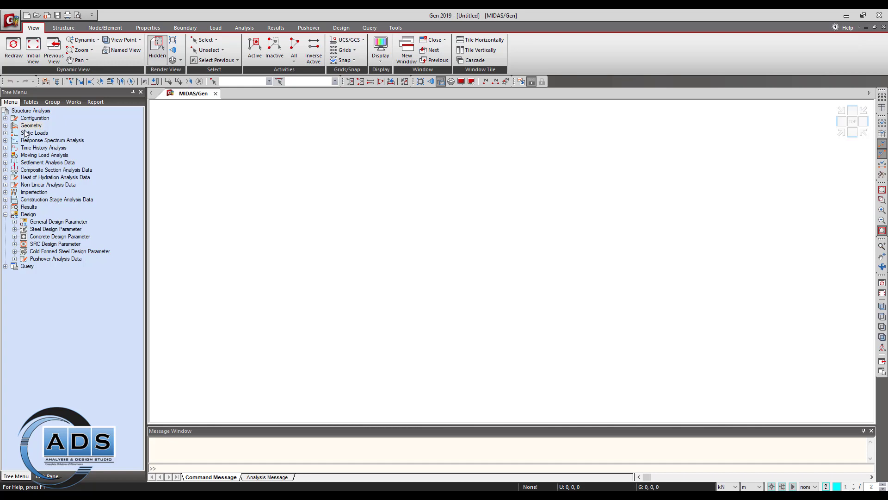
Expand Configuration in the tree, and briefly expand and collapse Geometry and Static Loads.
click(5, 118)
click(4, 140)
click(5, 141)
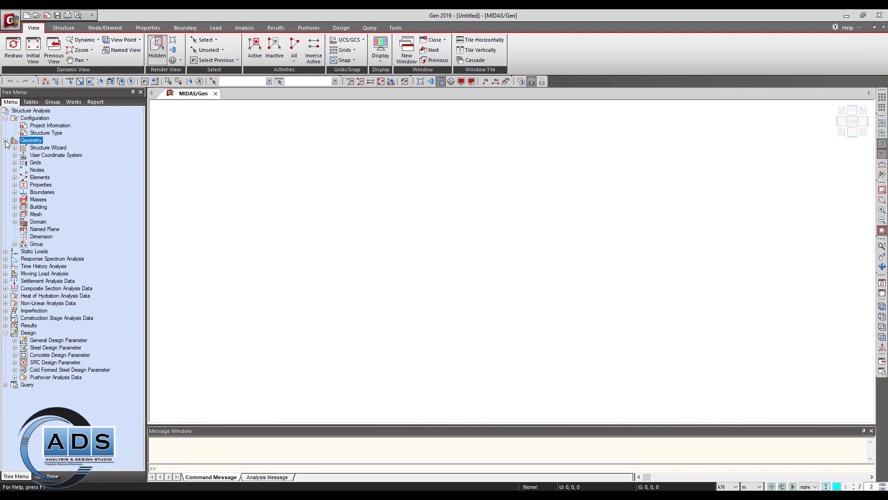
click(5, 140)
click(5, 148)
click(6, 148)
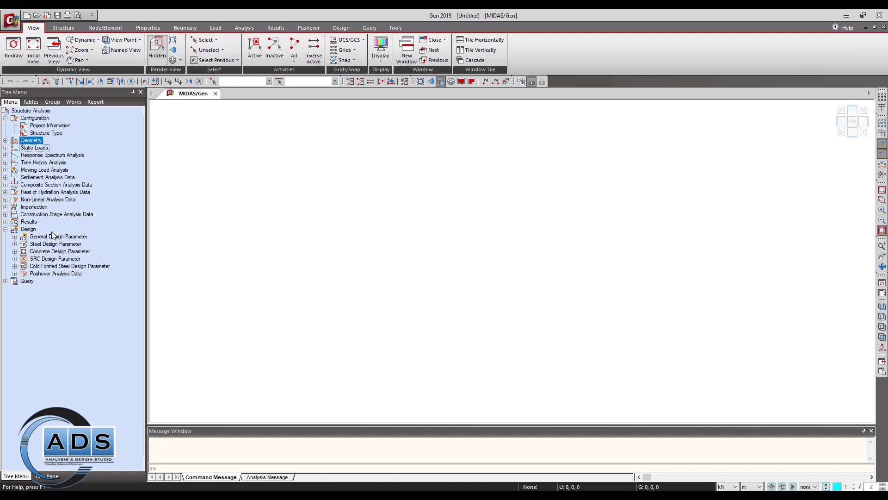
click(36, 105)
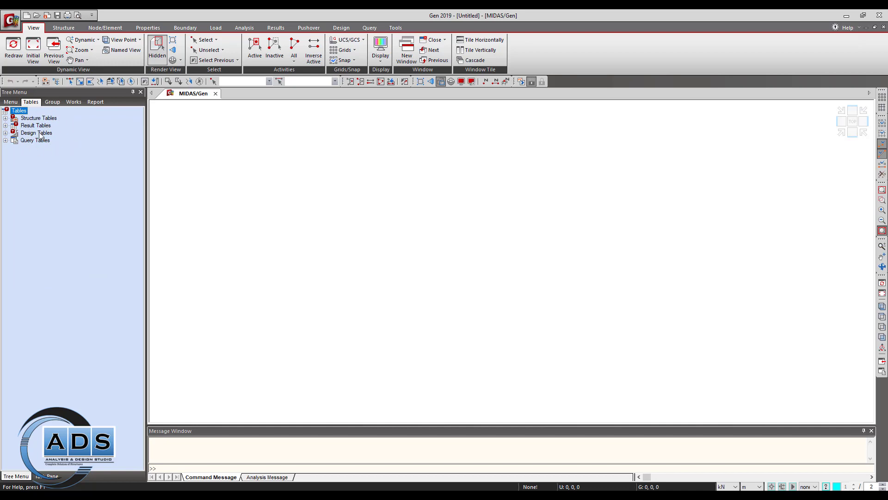
click(51, 103)
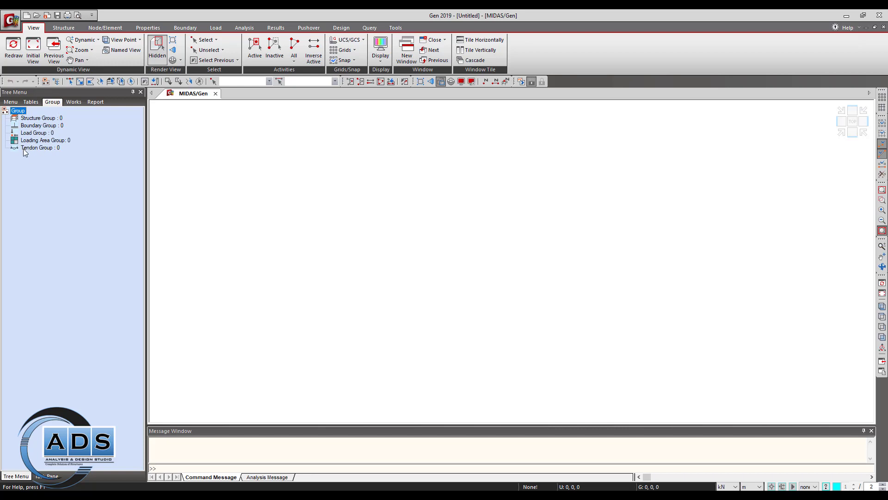
click(74, 102)
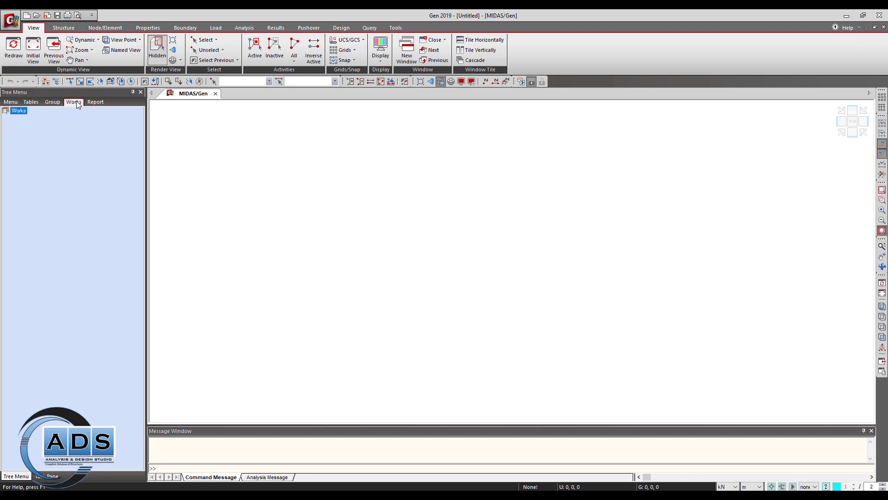
click(102, 102)
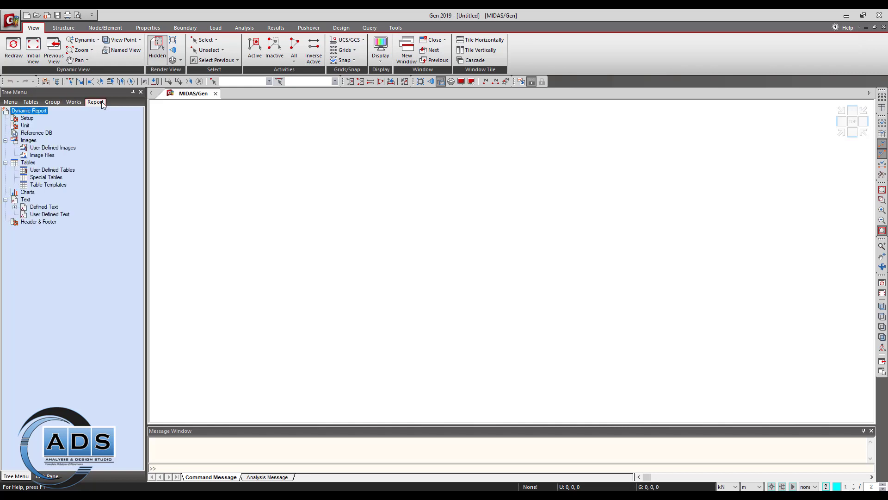
click(11, 102)
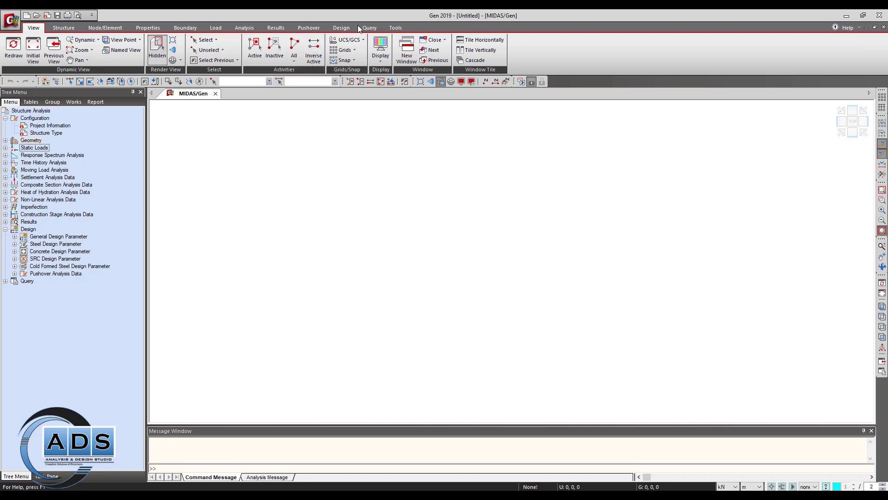
Preview the View ribbon's Grids, Snap and Display options, then switch to the Structure tab.
click(355, 51)
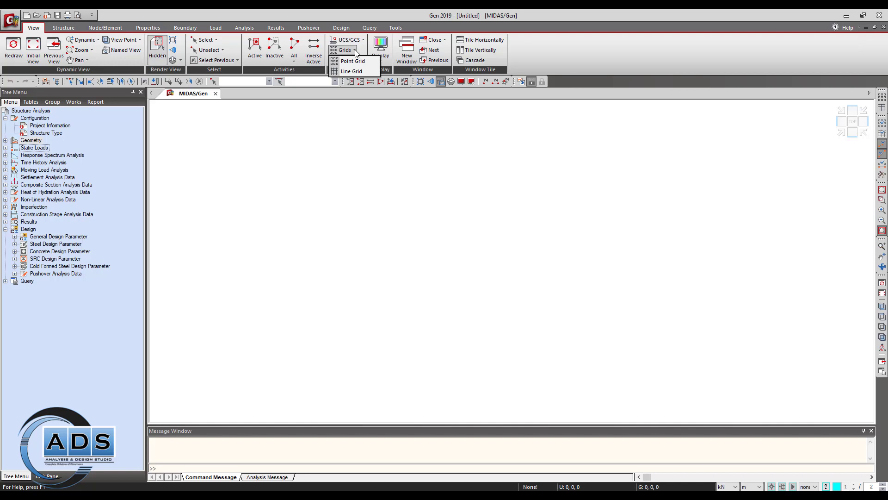
click(356, 51)
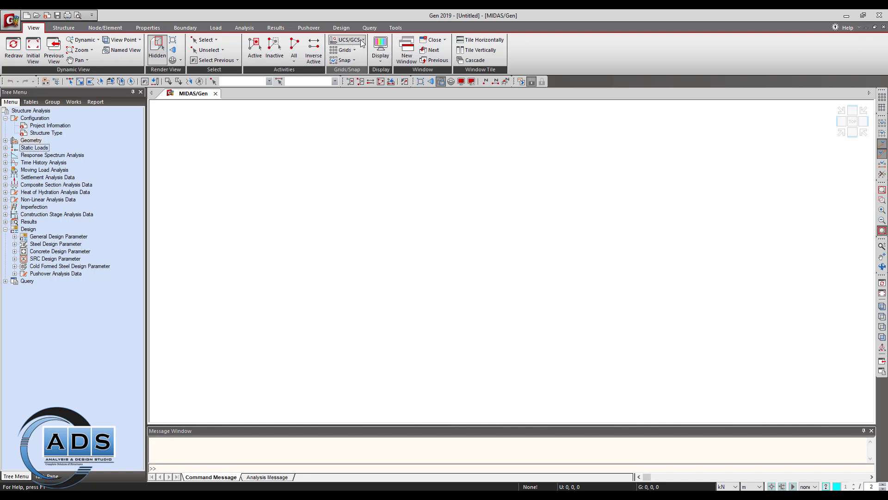
click(351, 60)
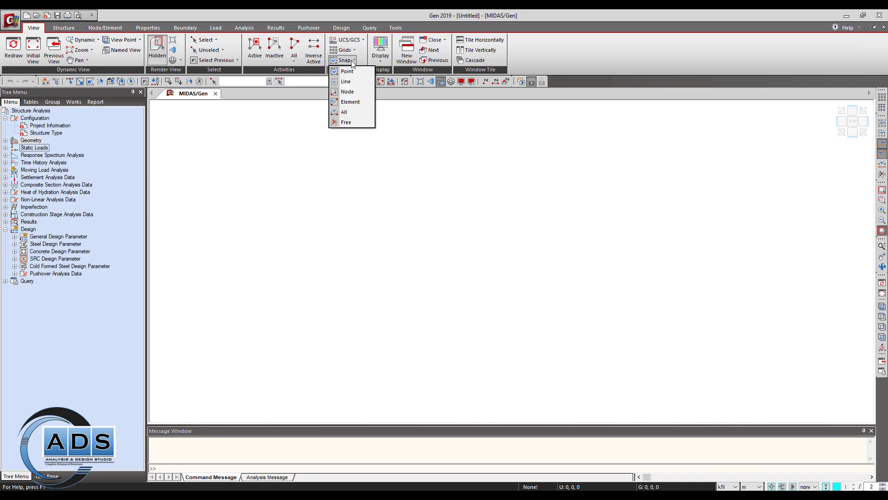
click(353, 62)
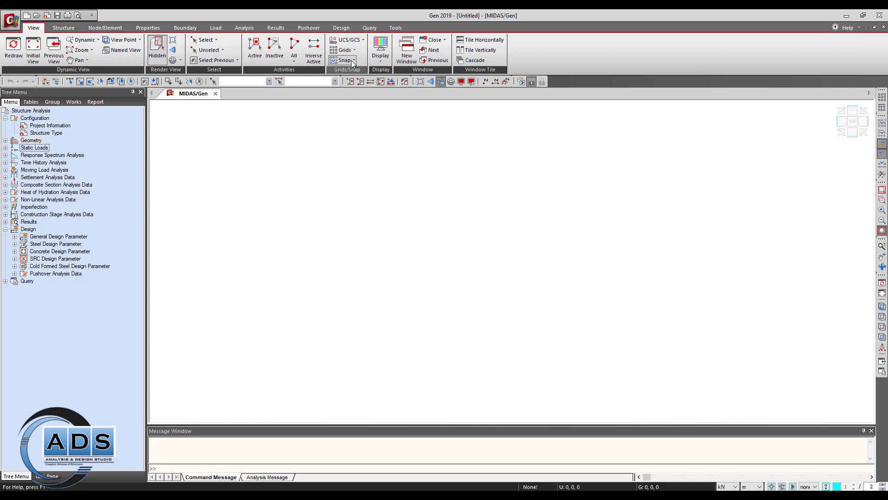
click(384, 58)
click(384, 58)
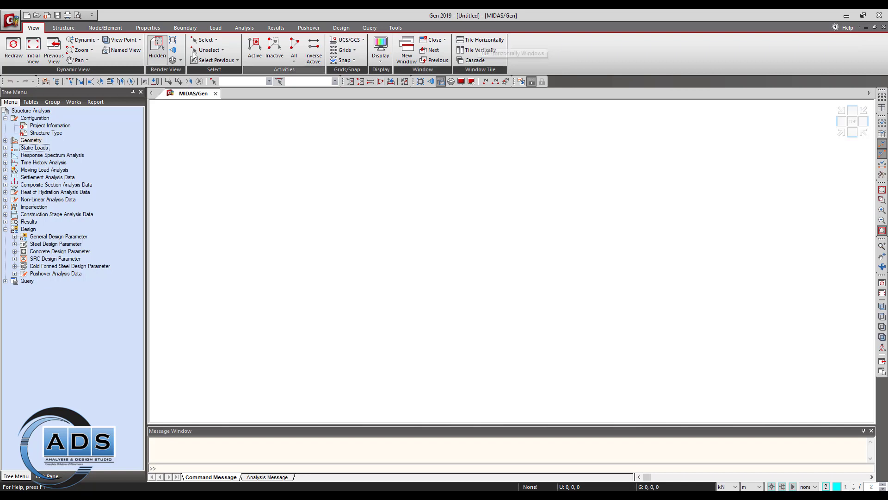
click(70, 28)
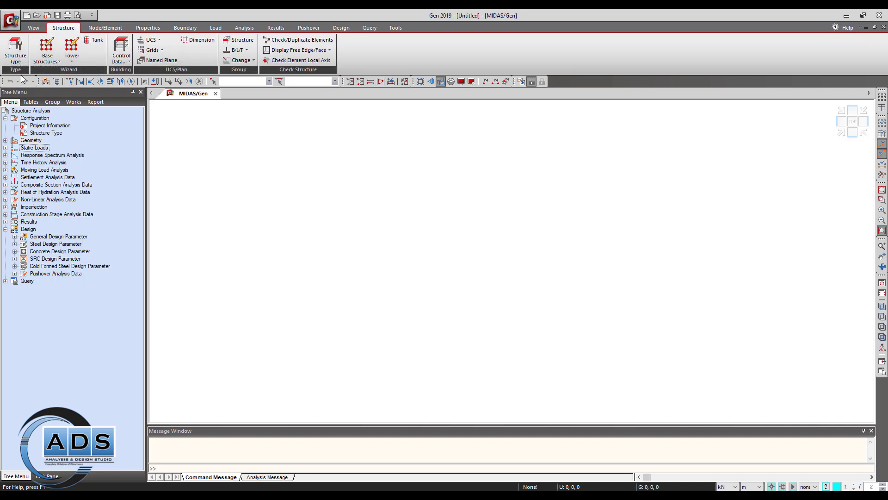
Look over the Structure Type settings and Base Structures wizard choices without changing anything.
click(15, 51)
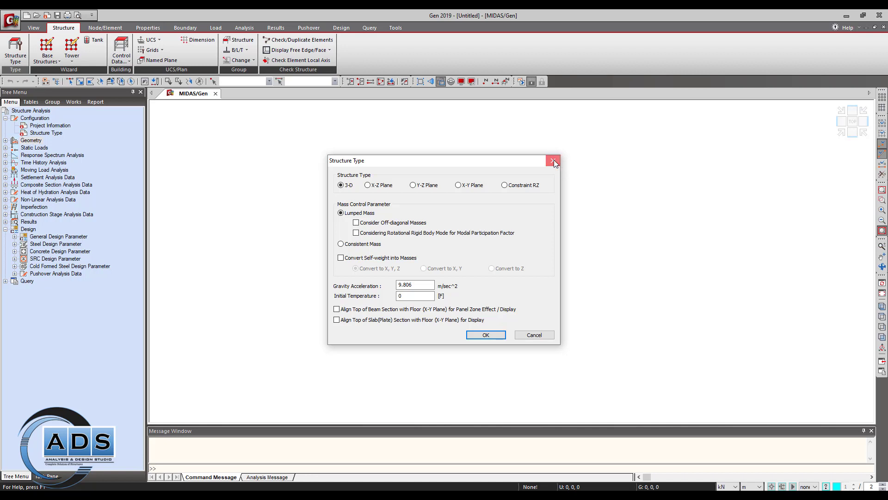
click(554, 161)
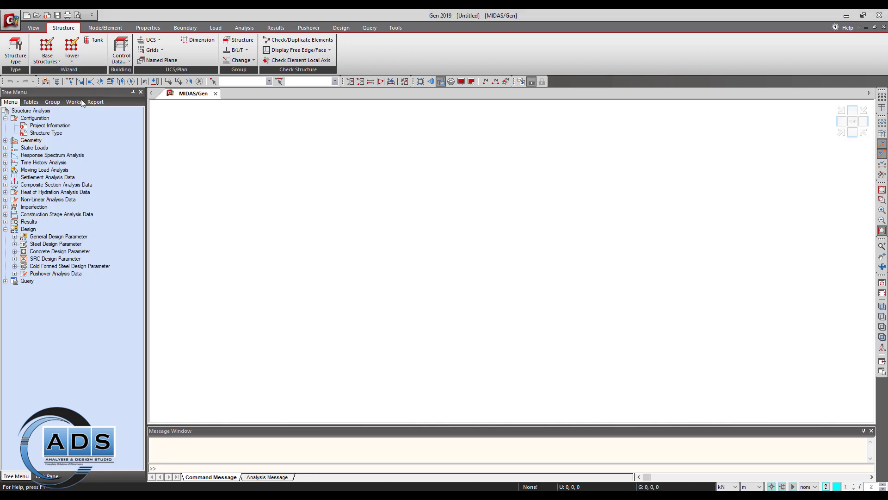
click(57, 59)
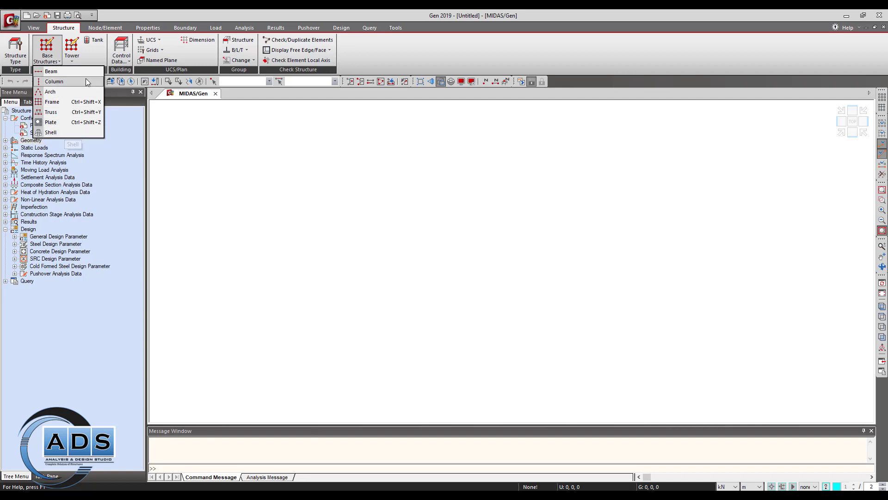
click(55, 54)
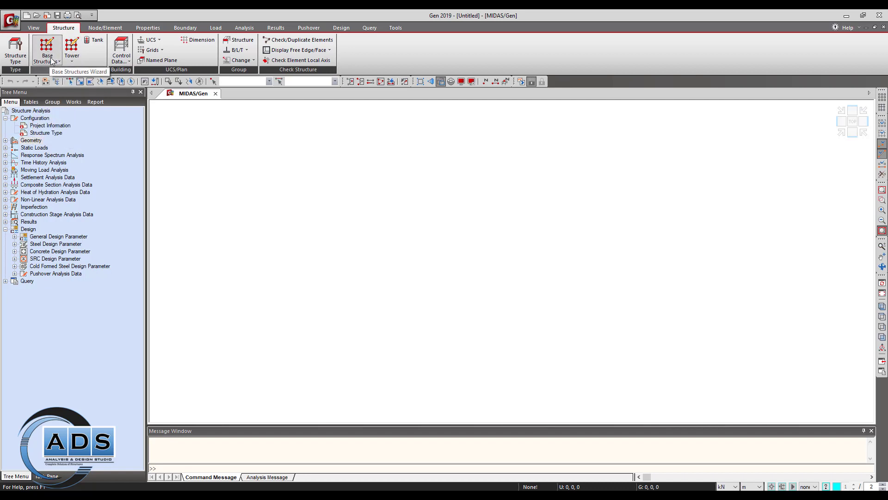
Recheck the Base Structures list, then show the Tower Leg, Body and Arm wizard choices.
click(53, 59)
click(52, 59)
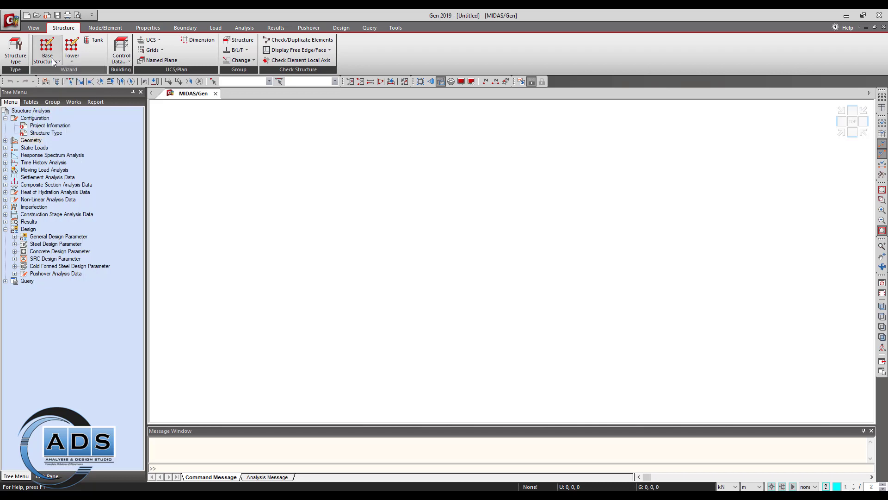
click(69, 59)
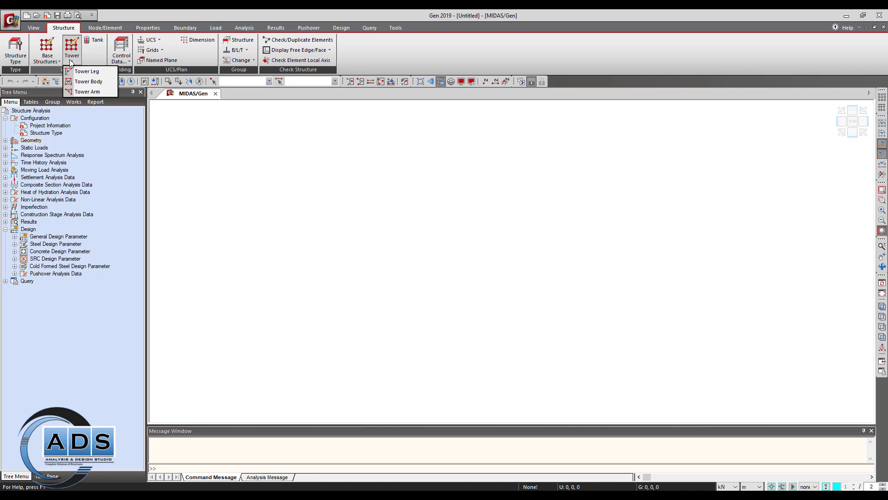
click(70, 60)
click(102, 43)
drag(183, 17, 281, 146)
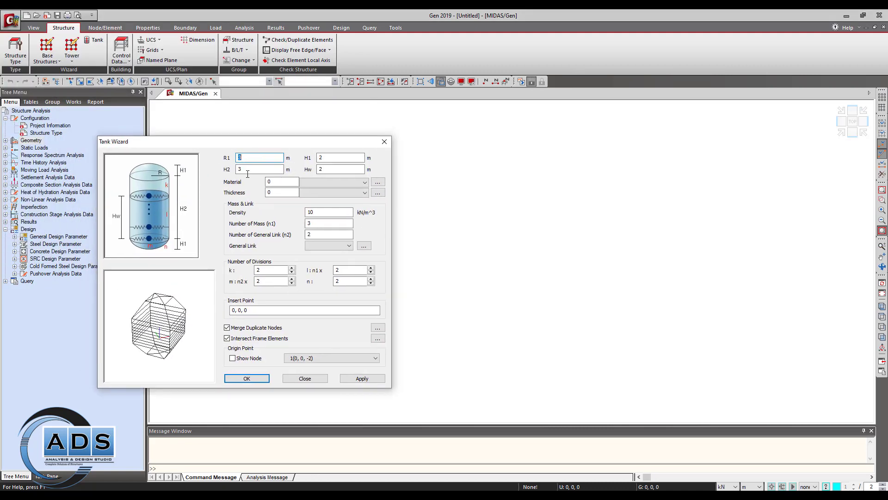
click(382, 143)
click(127, 58)
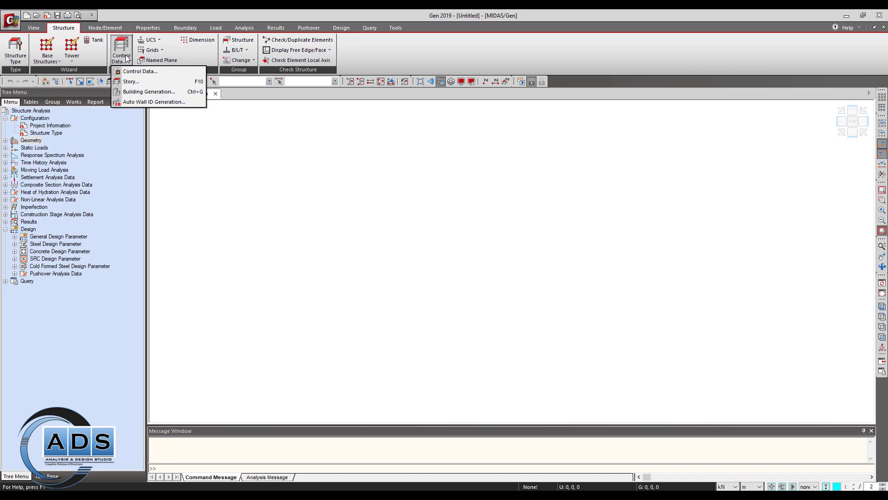
click(126, 58)
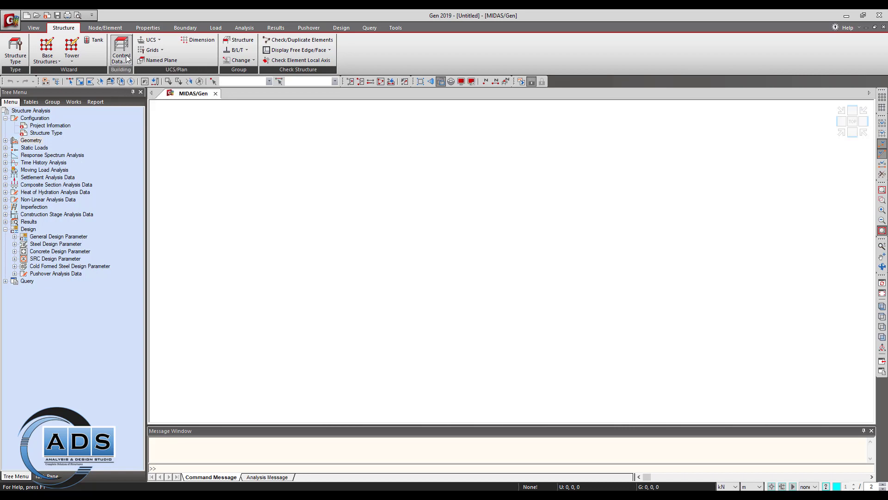
click(128, 58)
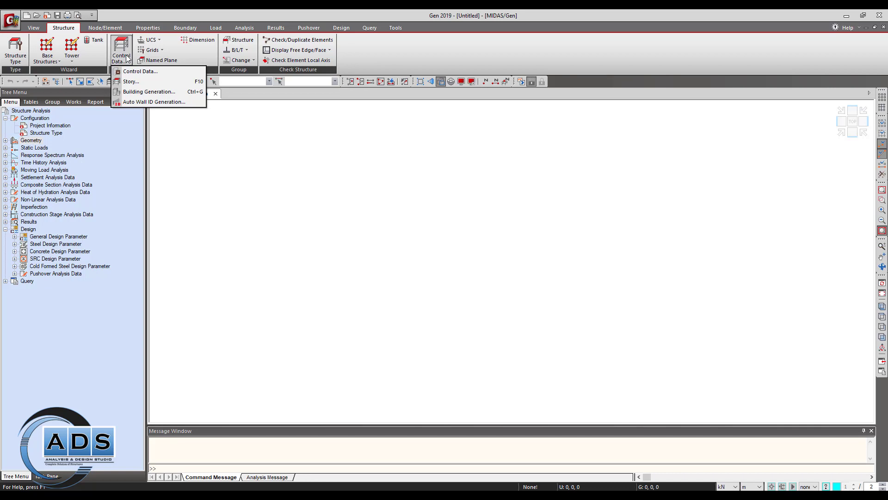
click(127, 58)
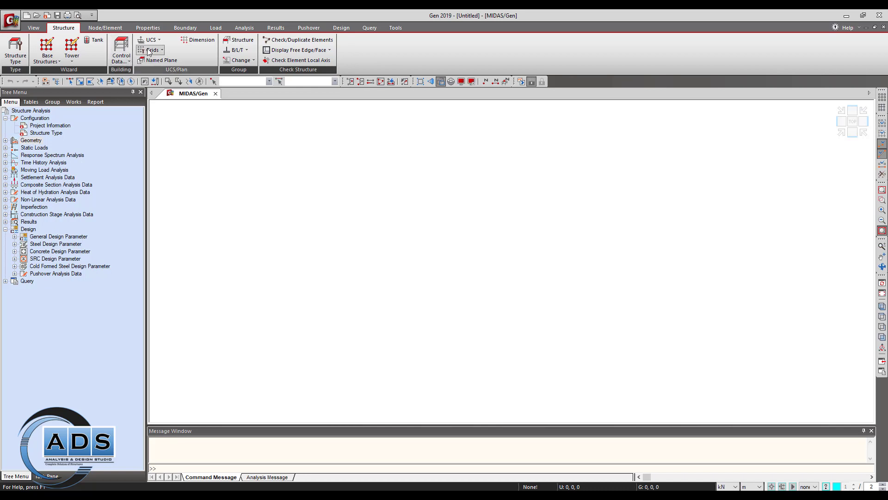
click(158, 40)
click(158, 40)
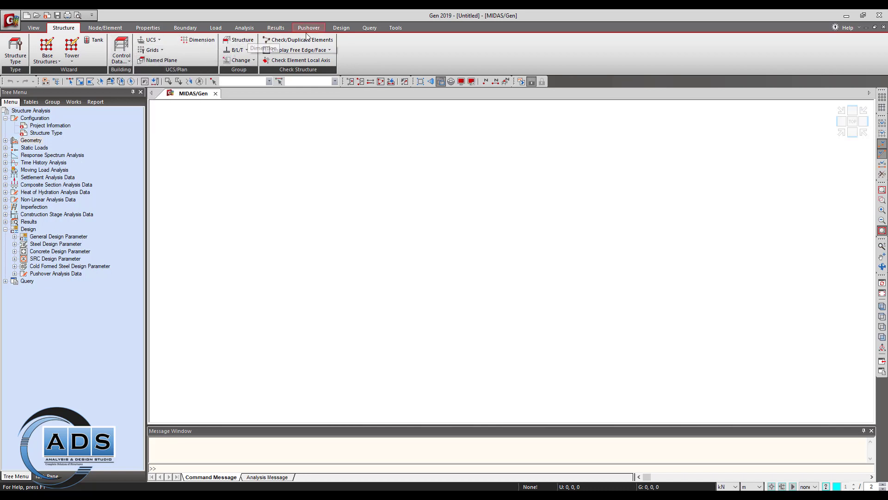
Review the Node/Element ribbon groups, then switch to the Properties tab.
click(115, 32)
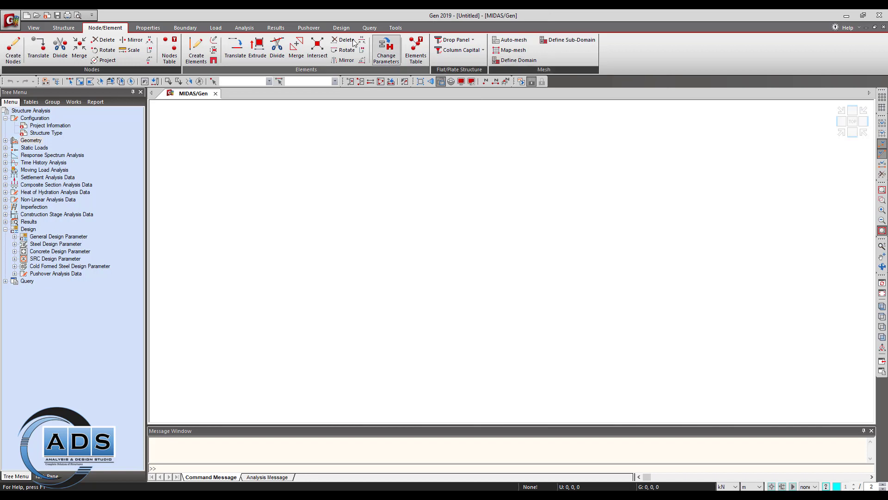
click(162, 27)
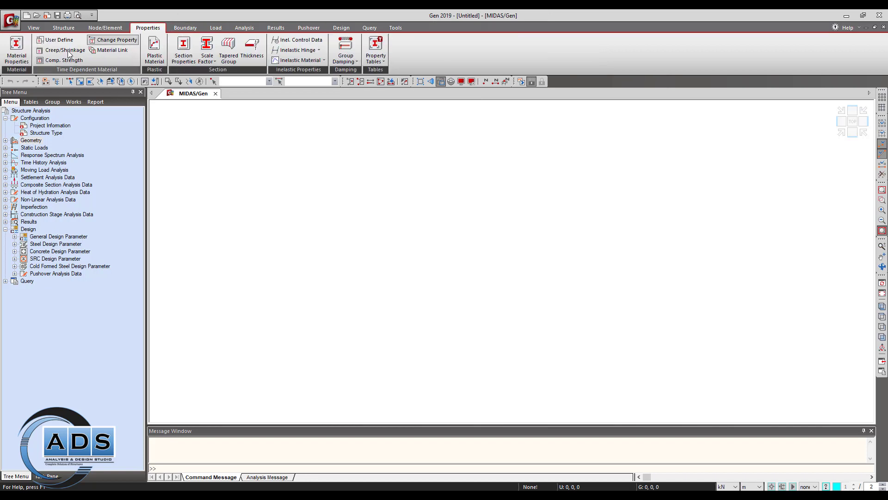
click(22, 56)
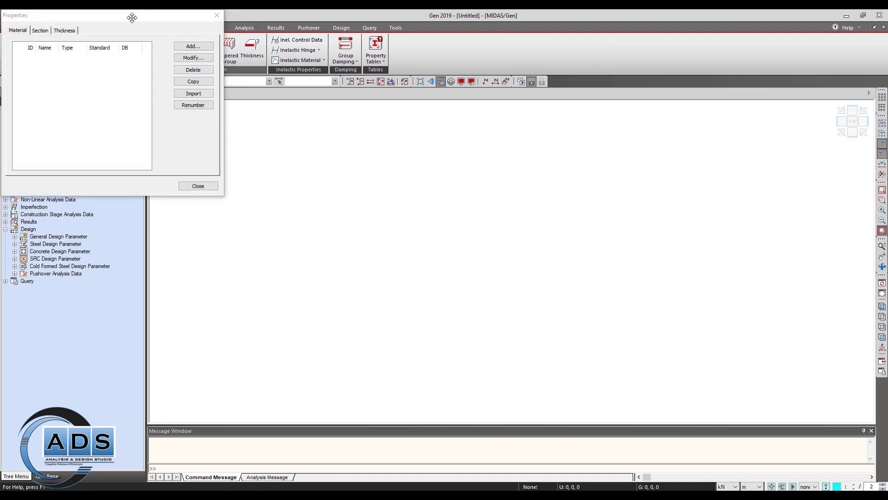
click(351, 171)
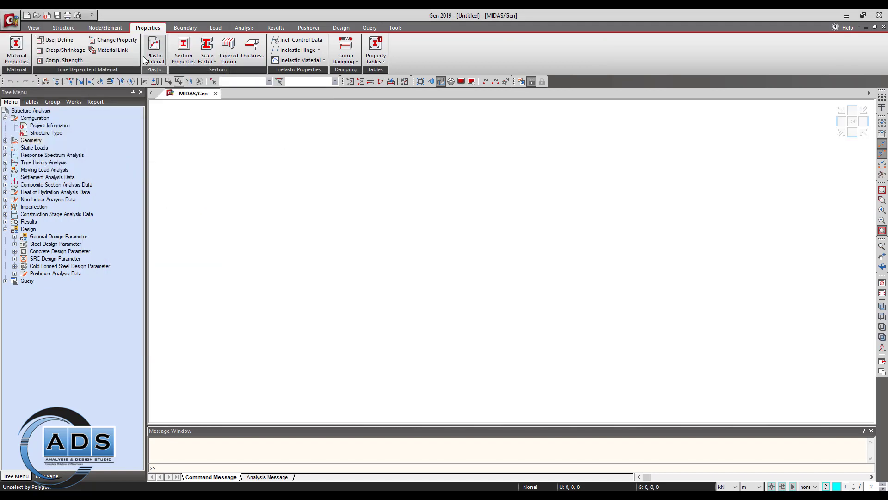
click(183, 50)
drag(148, 19, 247, 88)
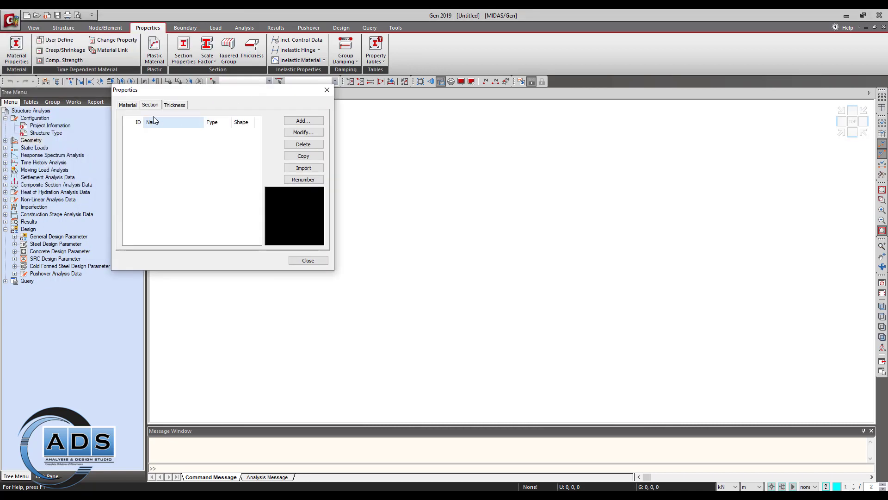
click(325, 91)
click(207, 47)
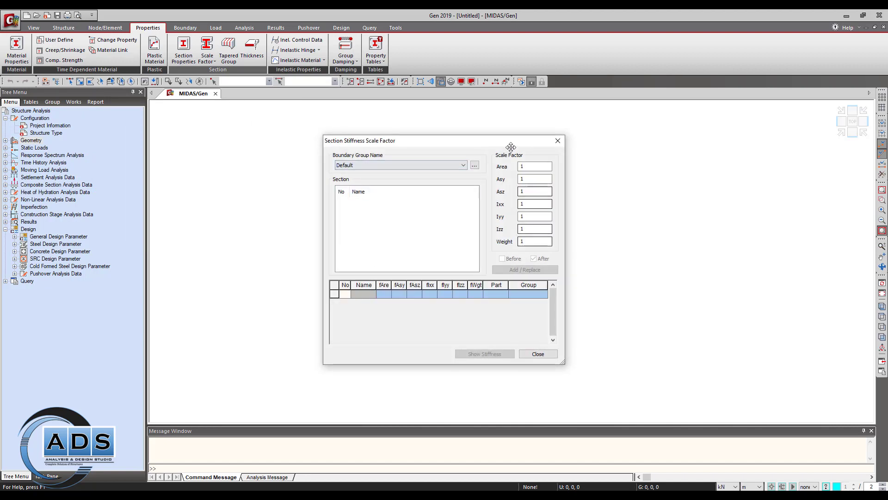
click(558, 140)
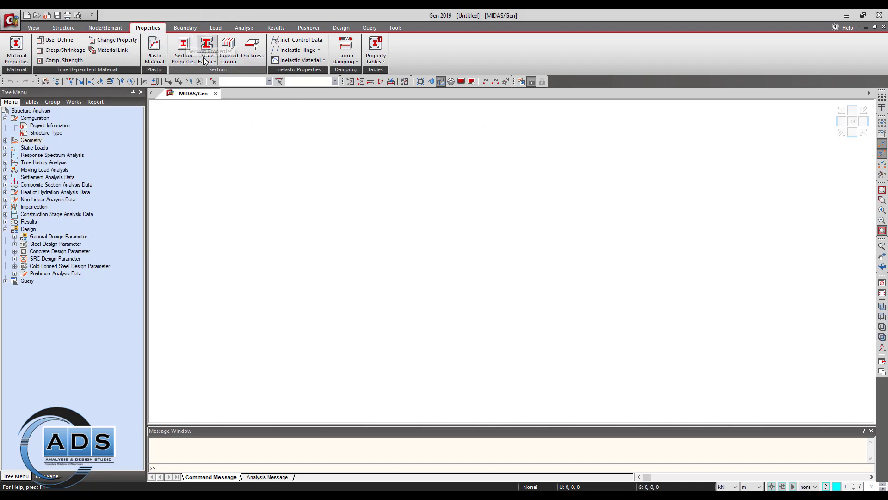
click(231, 60)
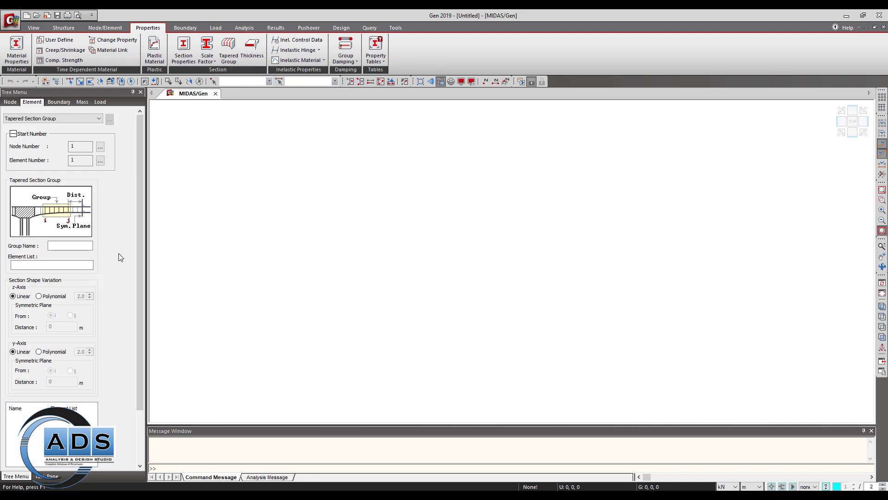
scroll(141, 160, down, 3)
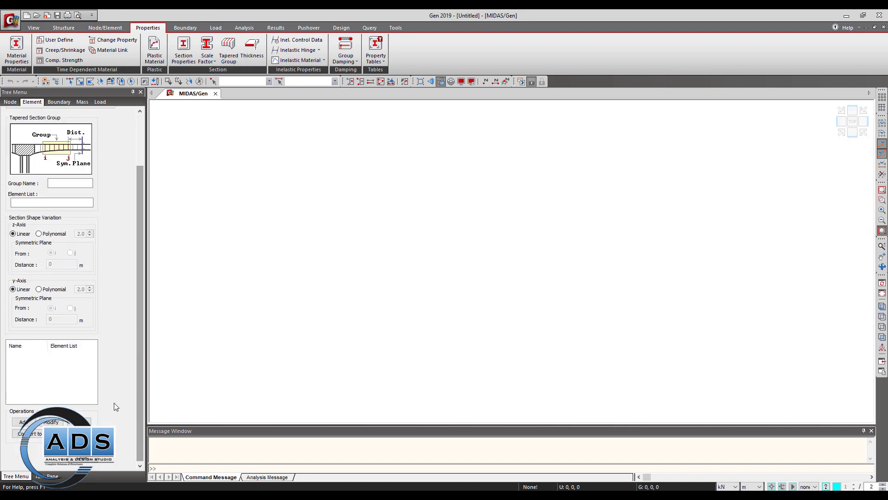
click(116, 401)
click(252, 49)
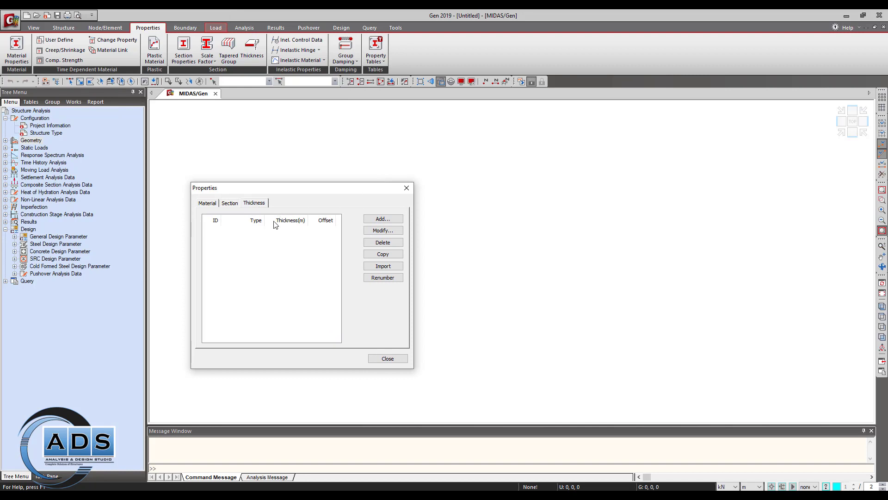
click(405, 188)
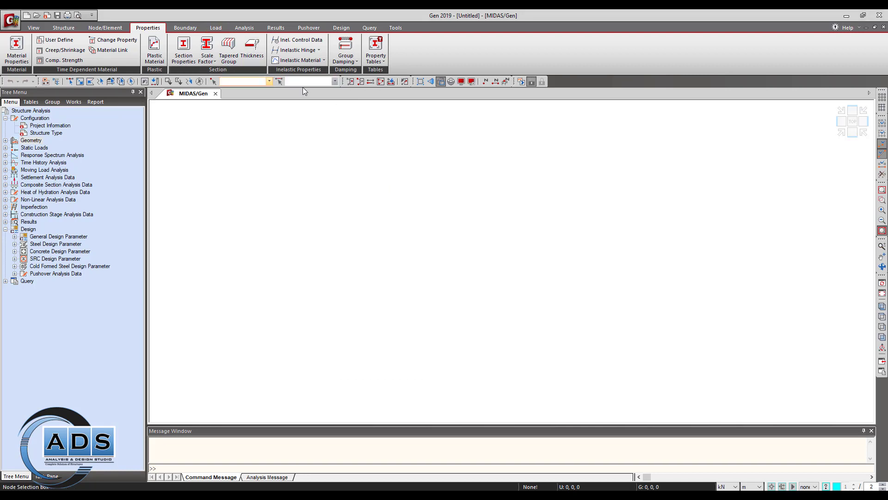
On the Boundary tab, view the Define Supports panel and close it without adding supports.
click(185, 28)
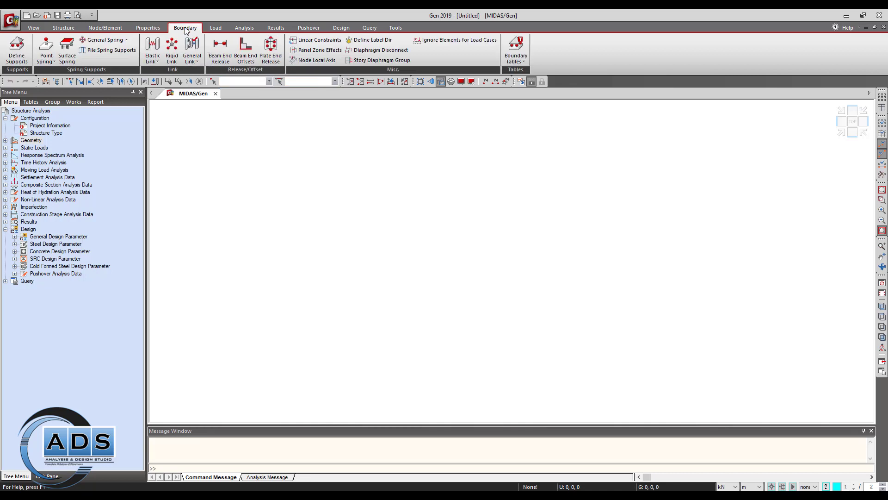
click(18, 59)
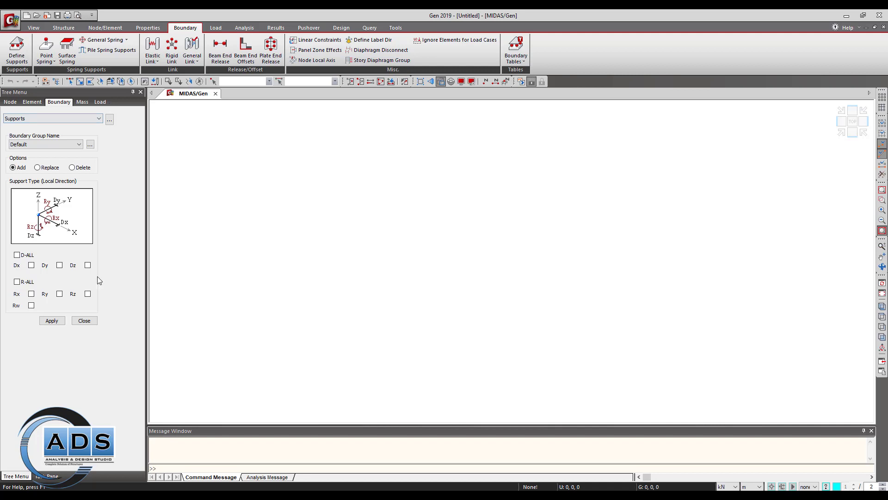
click(90, 321)
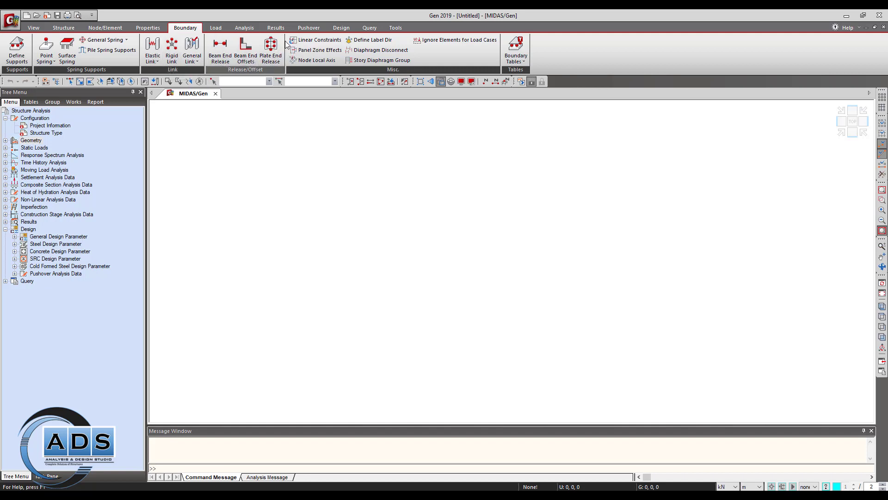
On the Load tab, browse the Static Load Cases load types and close without adding a case.
click(217, 28)
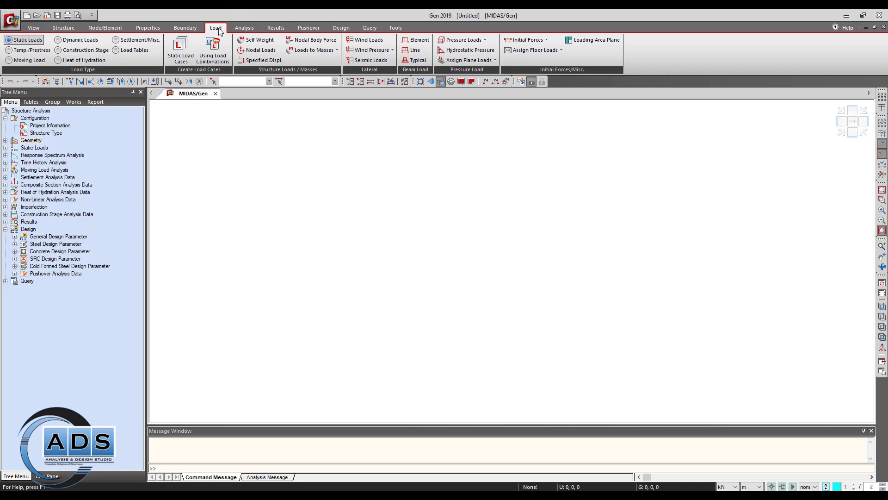
click(181, 49)
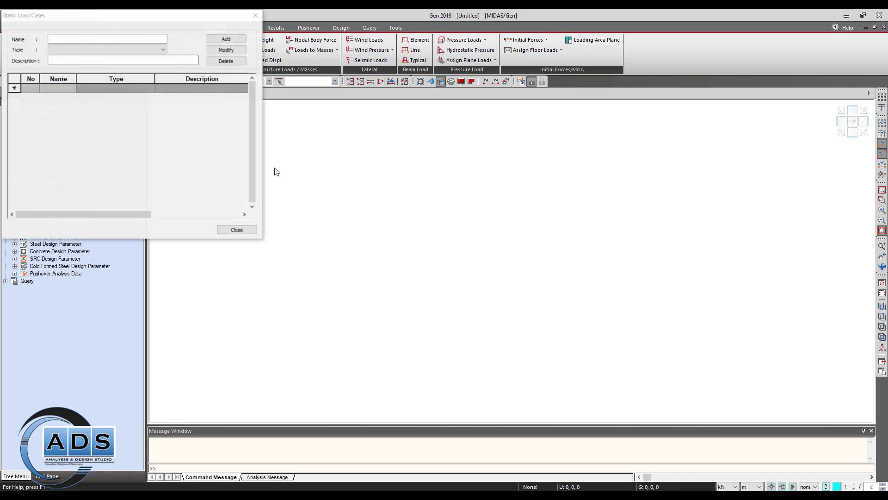
drag(214, 32, 255, 145)
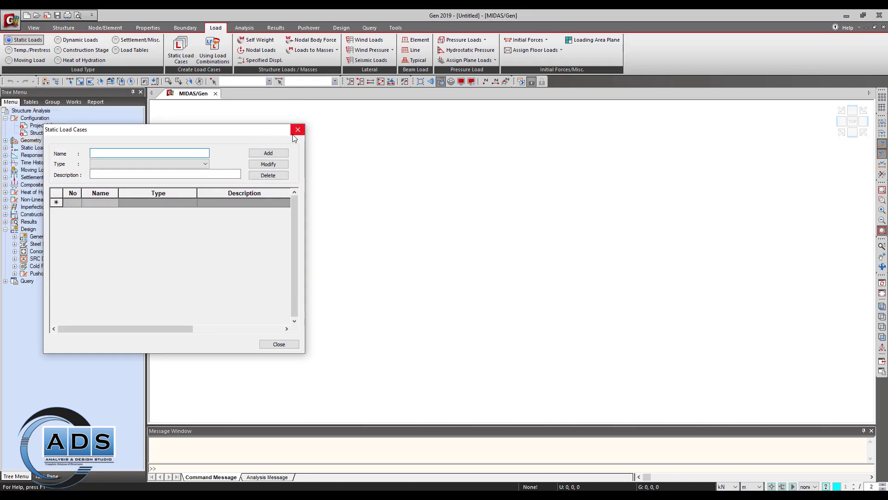
click(204, 163)
scroll(189, 223, down, 1)
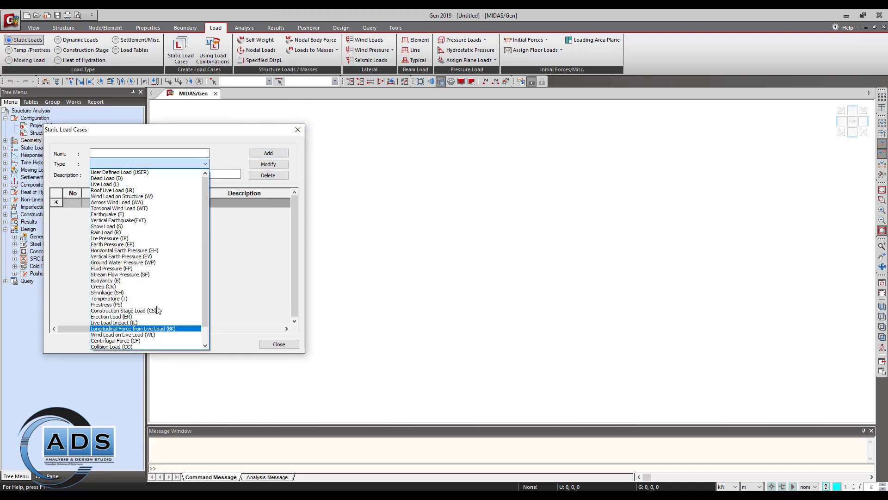
scroll(171, 264, up, 1)
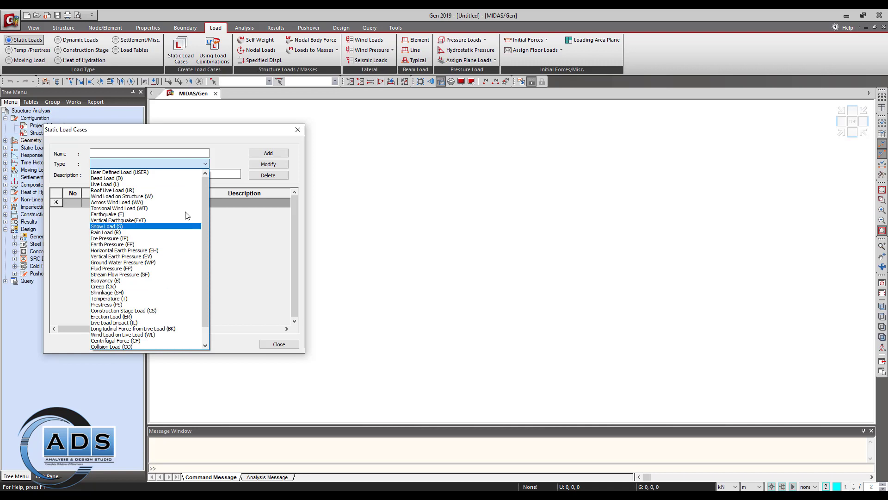
click(213, 160)
click(297, 130)
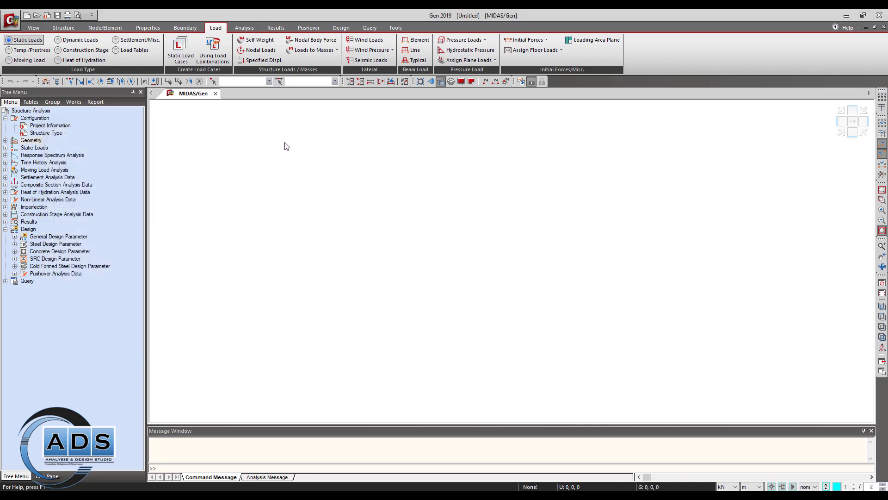
Show the Nodal Loads inputs, viewing the Loads to Masses settings and cancelling them unchanged.
click(267, 43)
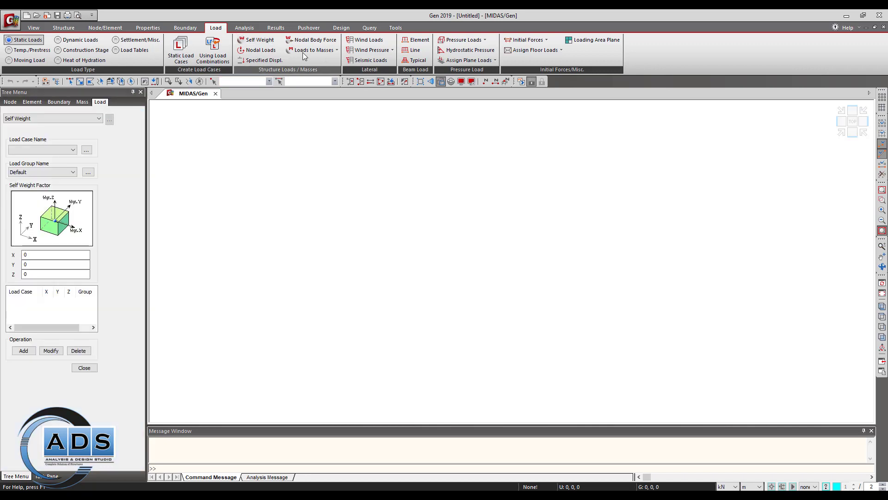
click(262, 50)
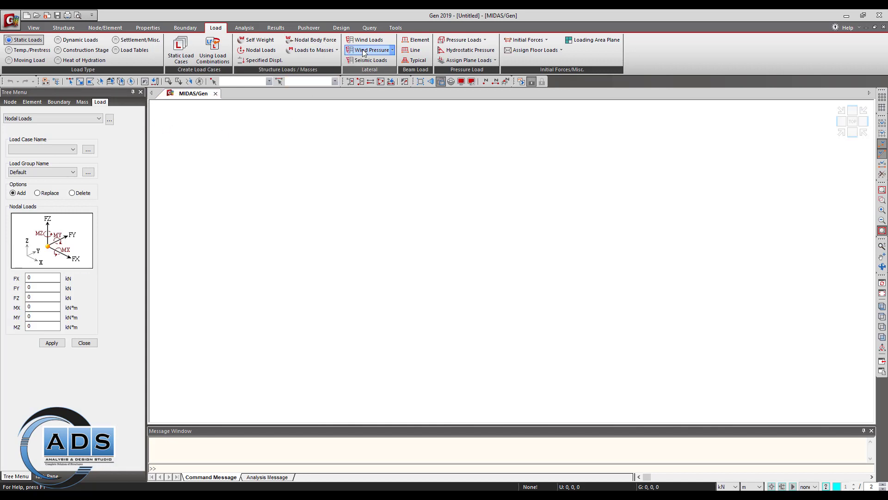
click(310, 50)
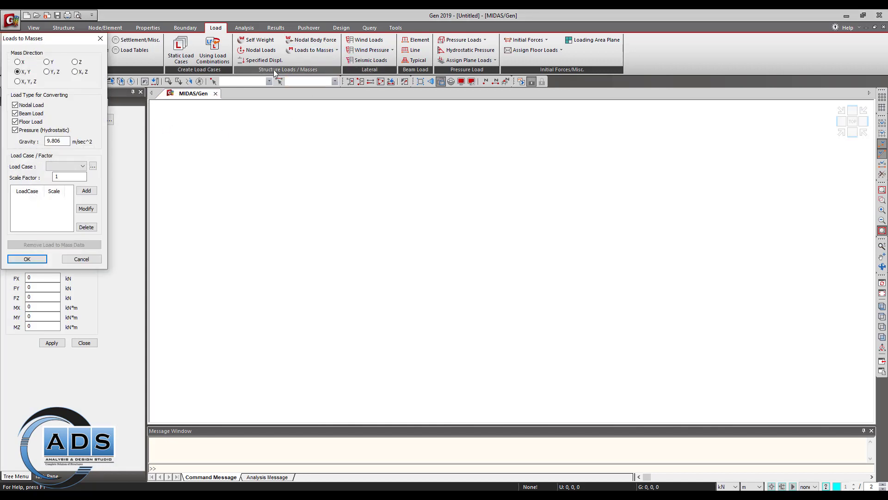
click(82, 259)
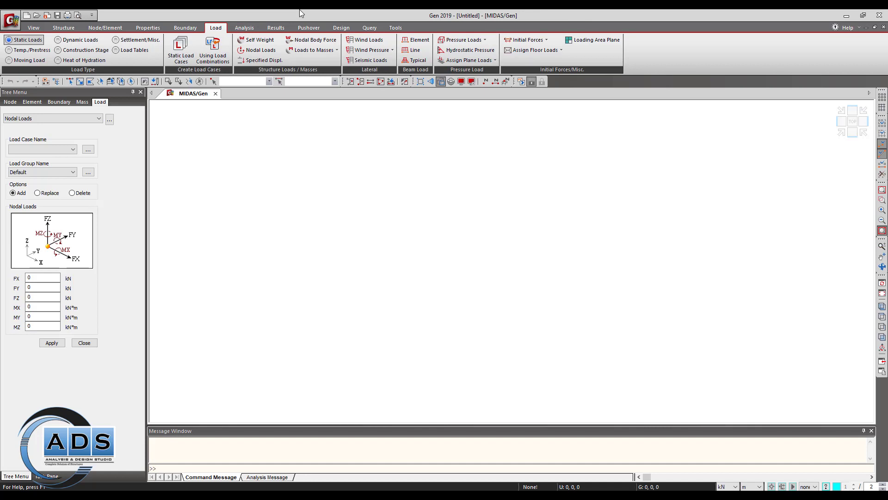
On the Analysis tab, view and dismiss the P-Delta and Buckling analysis controls unchanged.
click(251, 28)
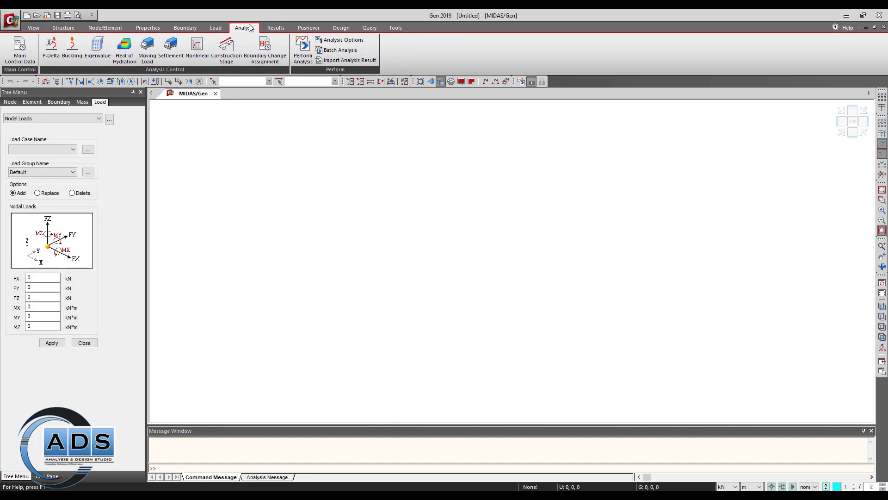
click(52, 54)
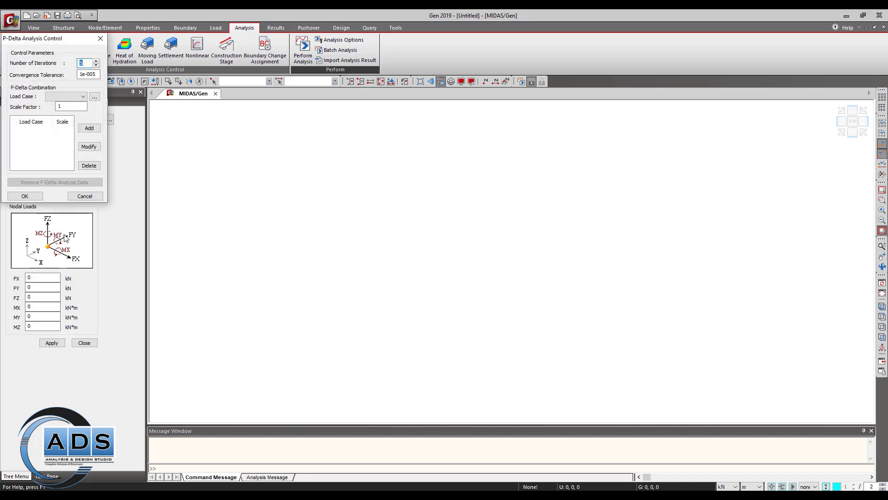
click(87, 197)
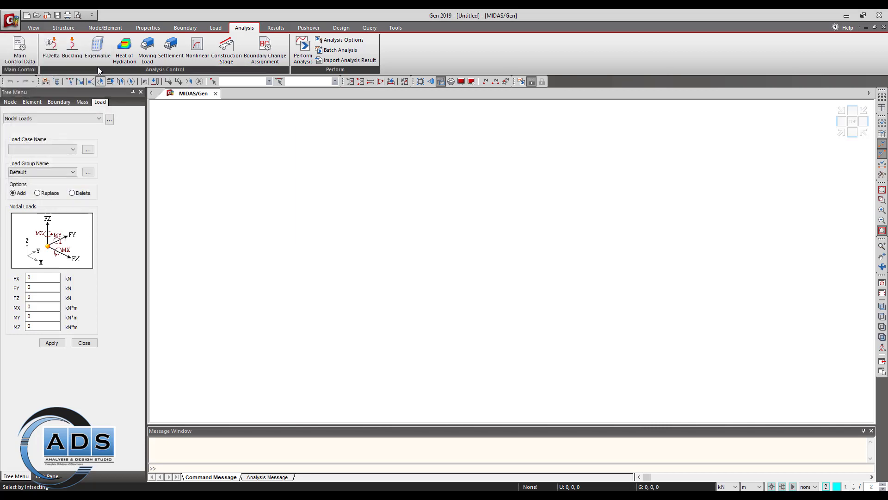
click(71, 46)
click(119, 38)
Review the Results tab commands, then switch to the Pushover tab.
click(277, 28)
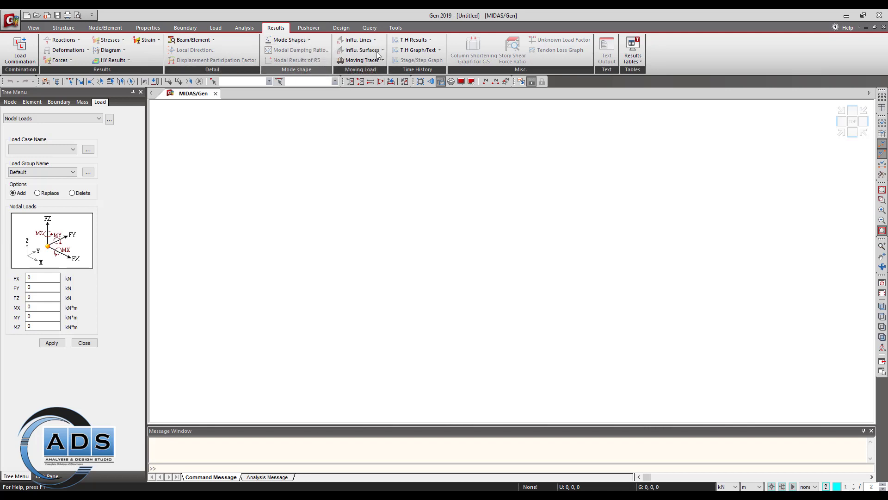
click(315, 28)
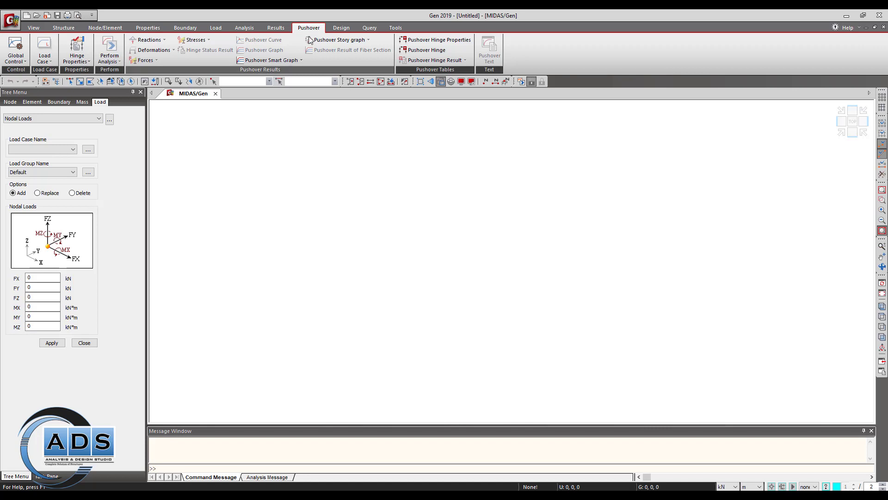
On the Design tab, preview the General Design Parameter and SRC Design lists.
click(341, 28)
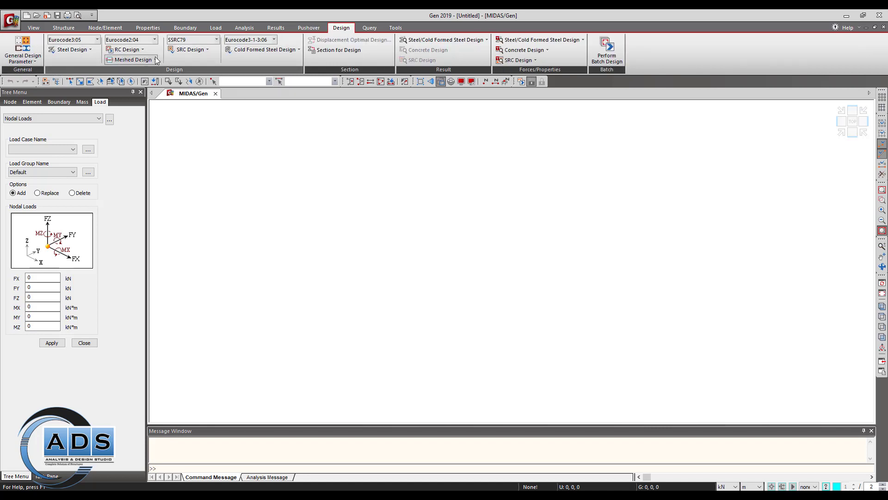
click(36, 62)
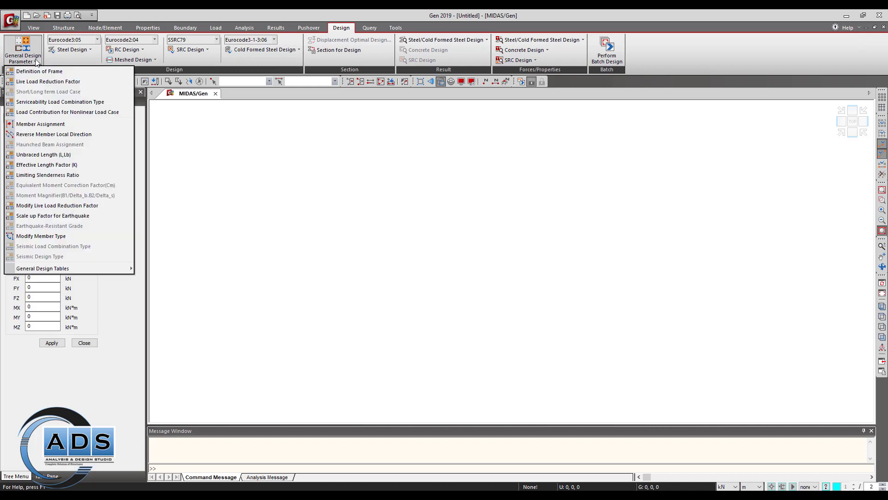
click(36, 63)
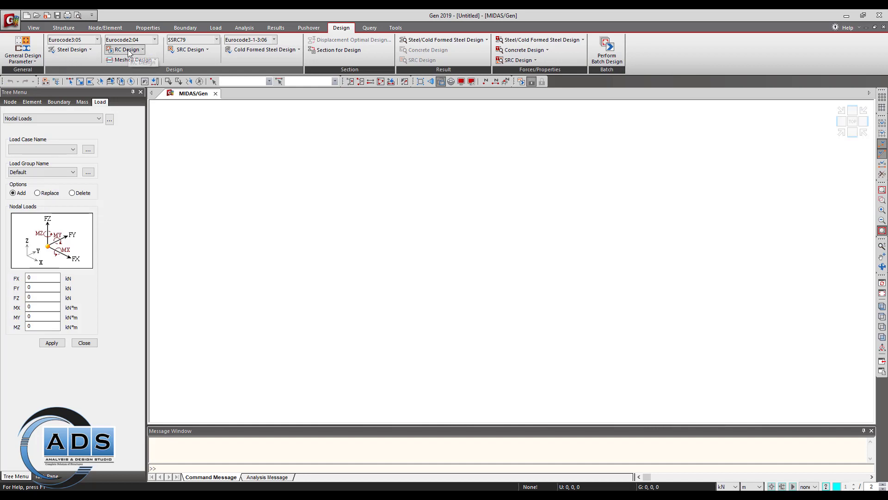
click(208, 50)
click(207, 50)
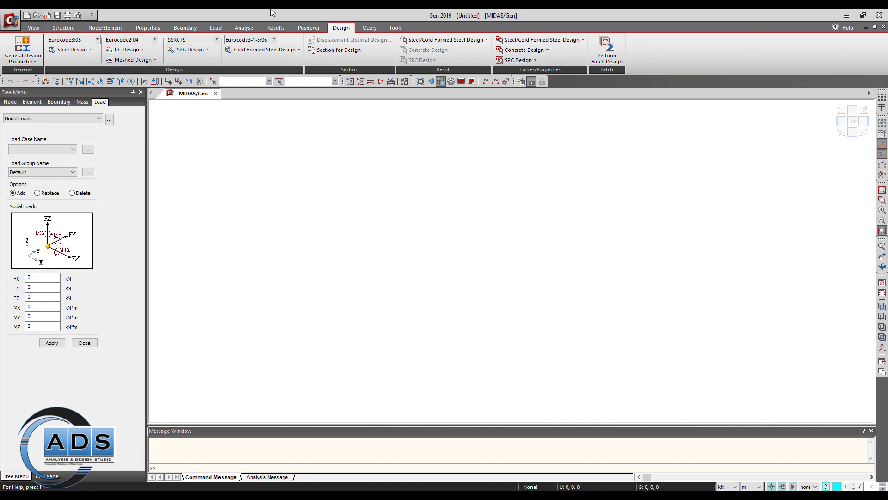
Browse the steel, concrete and SRC code lists, keeping Eurocode3:05 and SSRC79, then show Query.
click(97, 40)
scroll(88, 116, down, 5)
scroll(91, 133, up, 3)
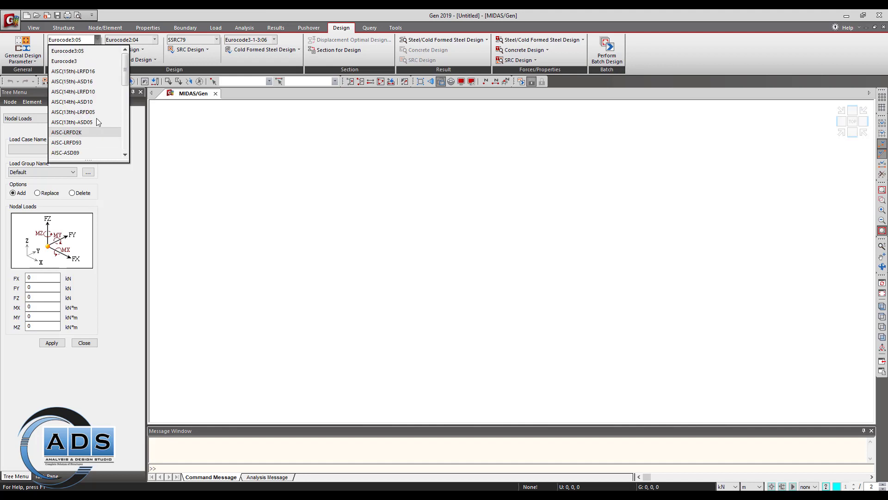
click(135, 23)
click(155, 40)
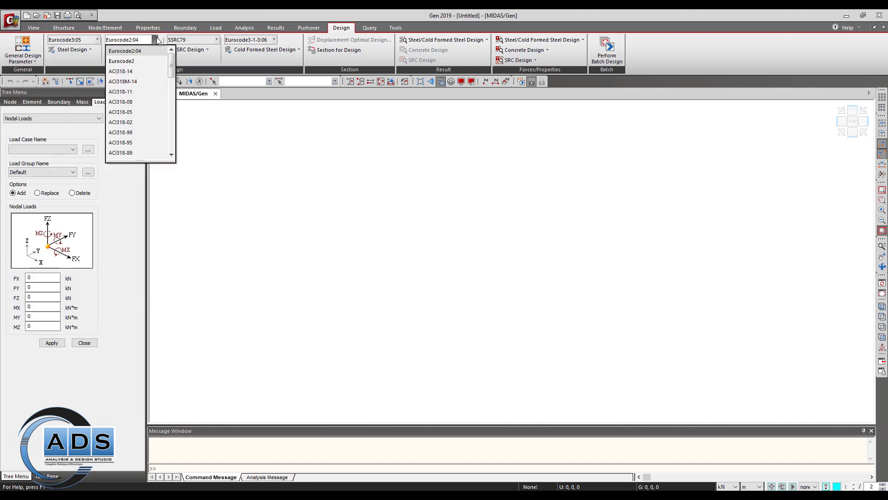
click(207, 48)
click(214, 41)
click(214, 41)
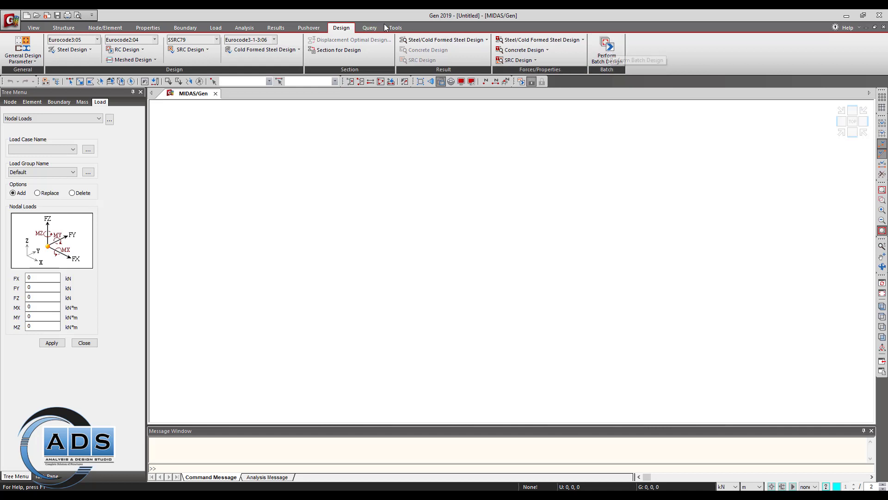
click(370, 28)
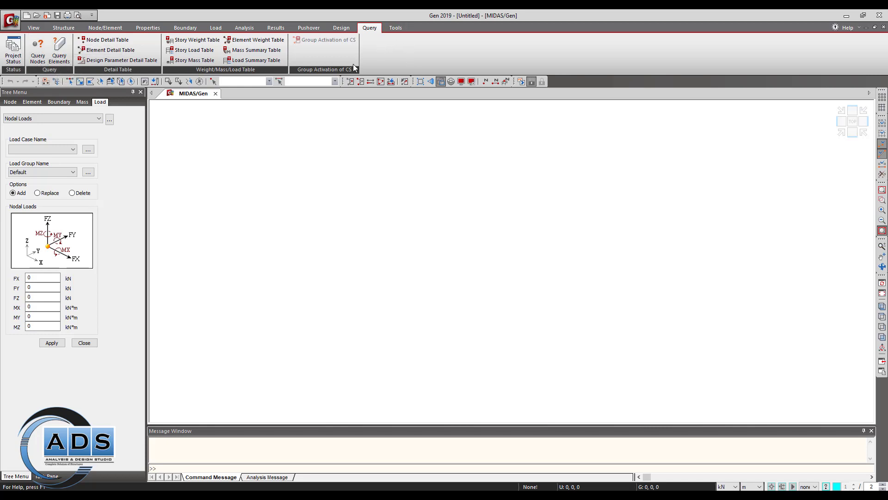
Close the Nodal Loads panel to return the Tree Menu to its Menu tab.
key(Escape)
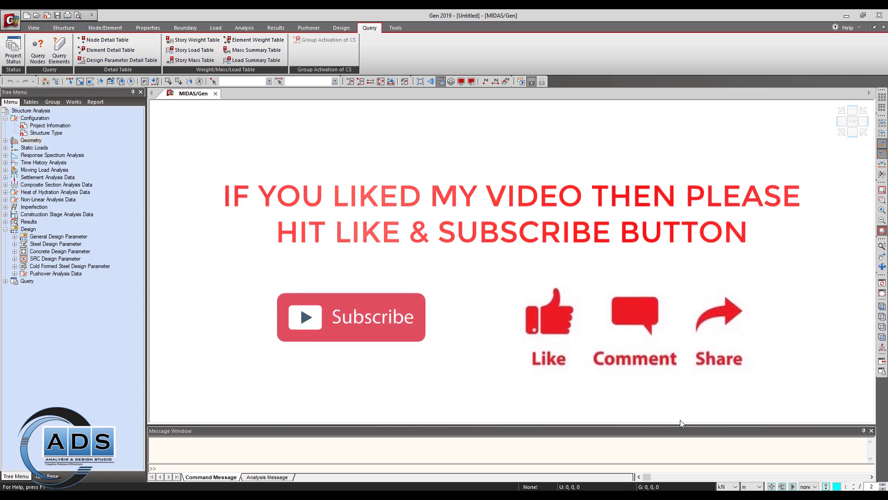
click(735, 487)
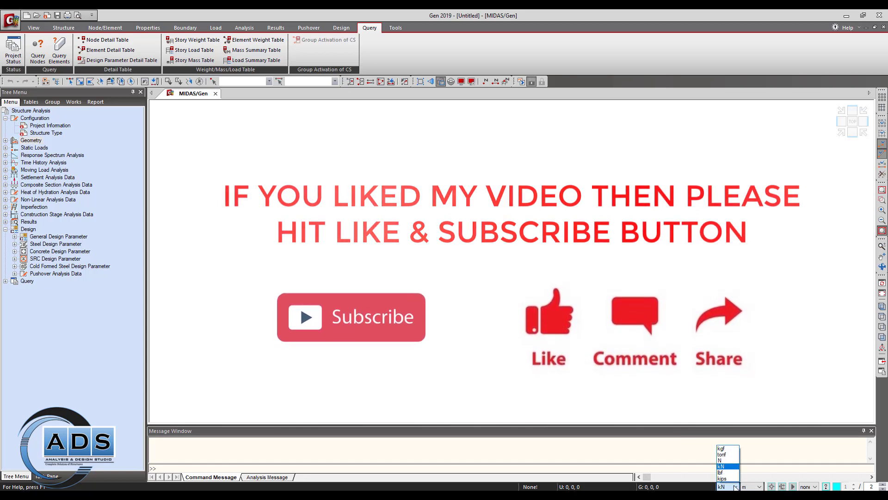
click(735, 487)
click(760, 487)
click(760, 487)
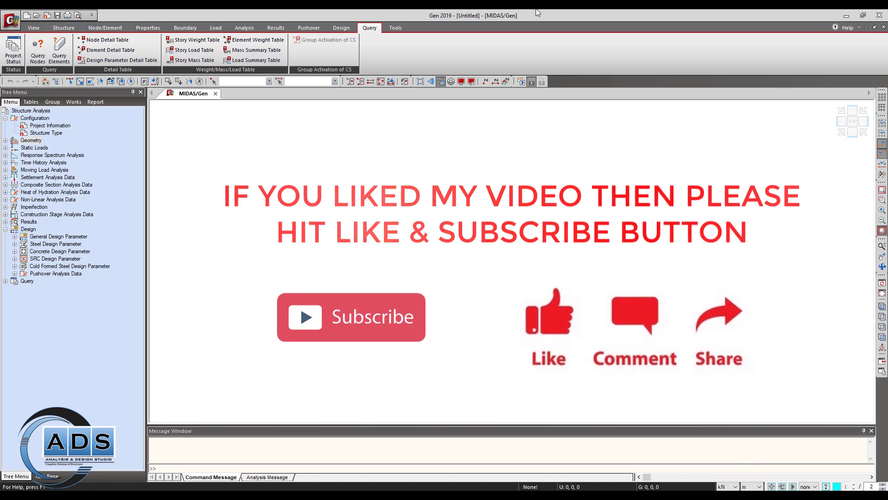